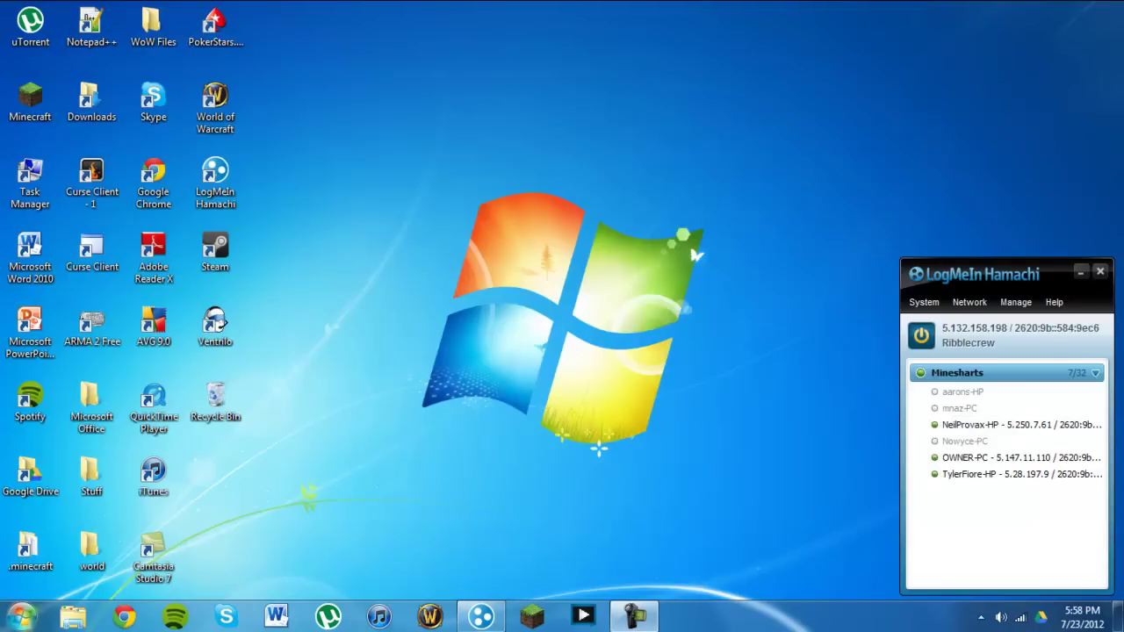
Step: Open Windows Firewall's list of allowed programs and features from Control Panel and go to the LogMeIn Hamachi entries
left_click(21, 616)
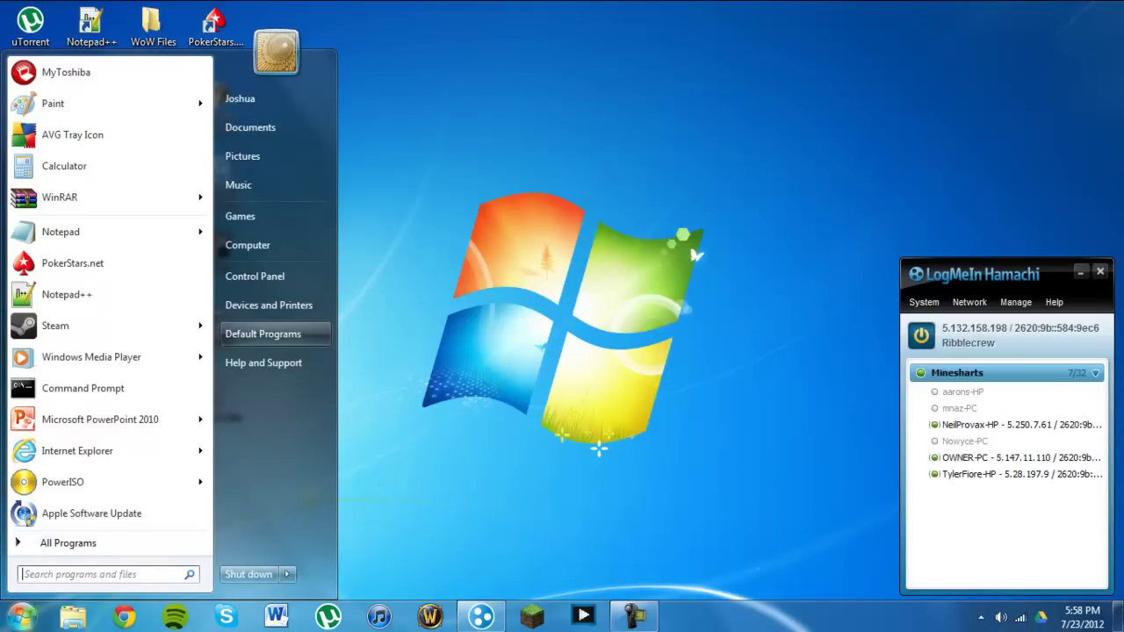
left_click(255, 276)
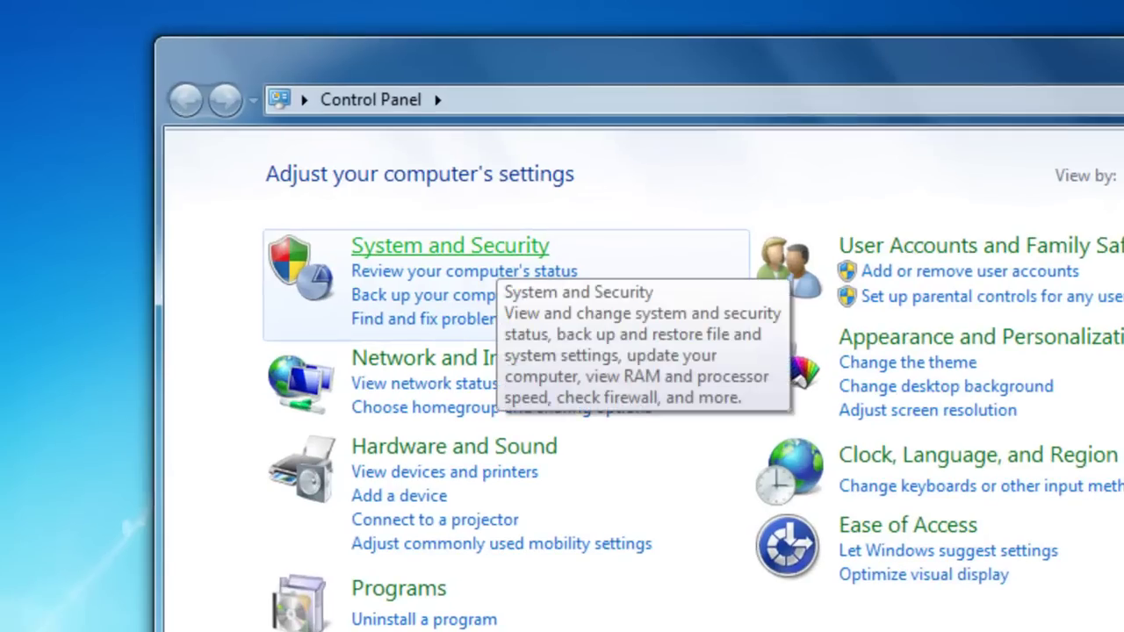
left_click(544, 165)
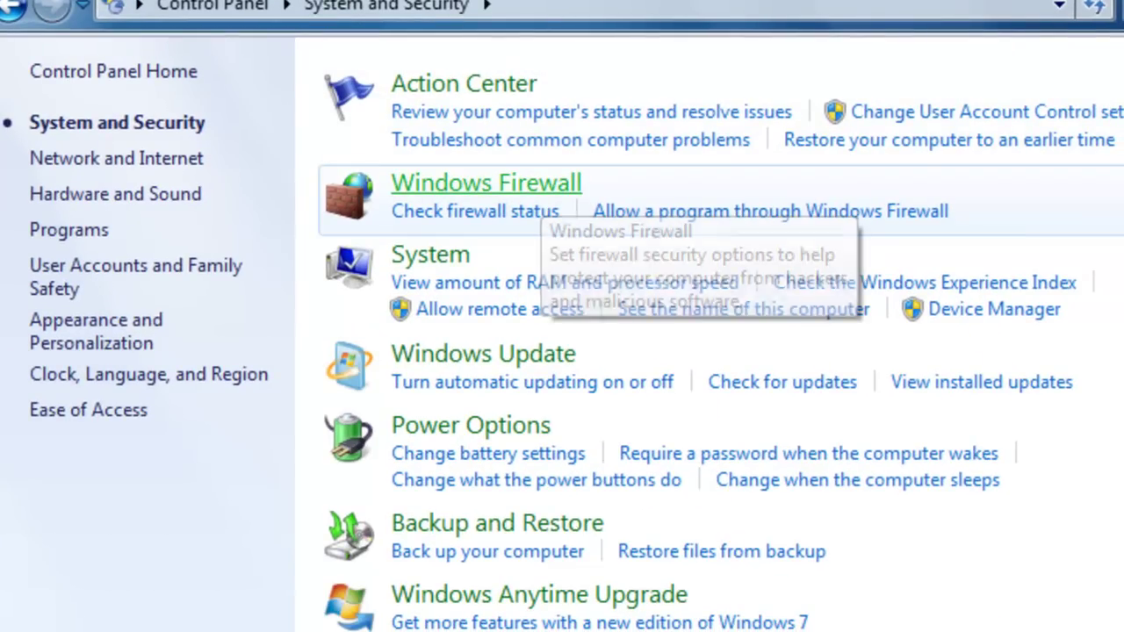
left_click(485, 183)
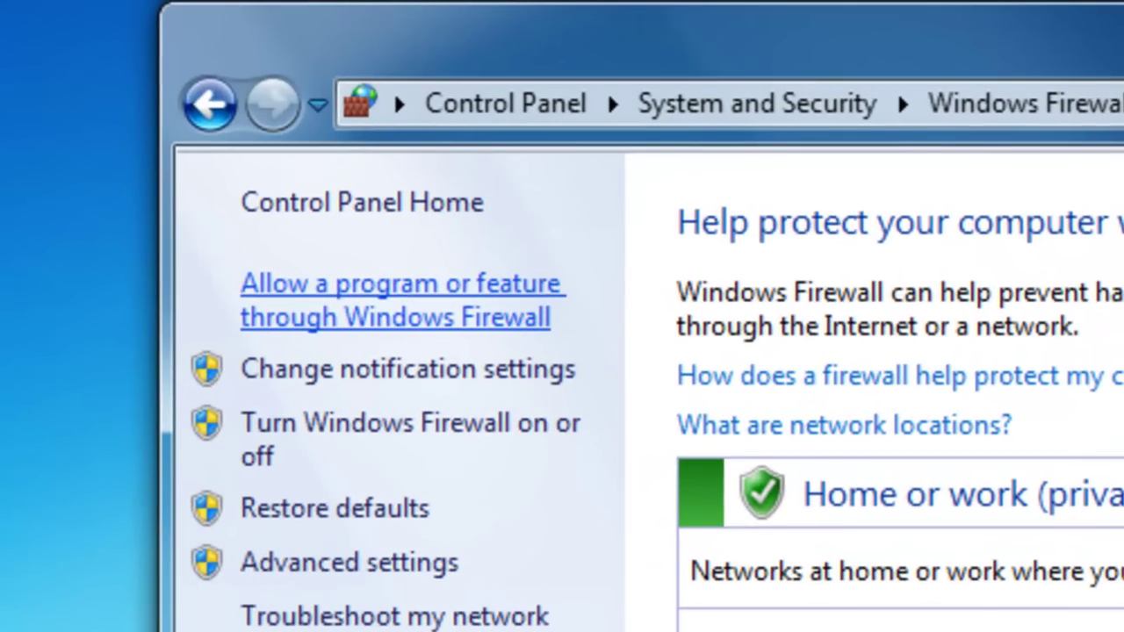
left_click(402, 300)
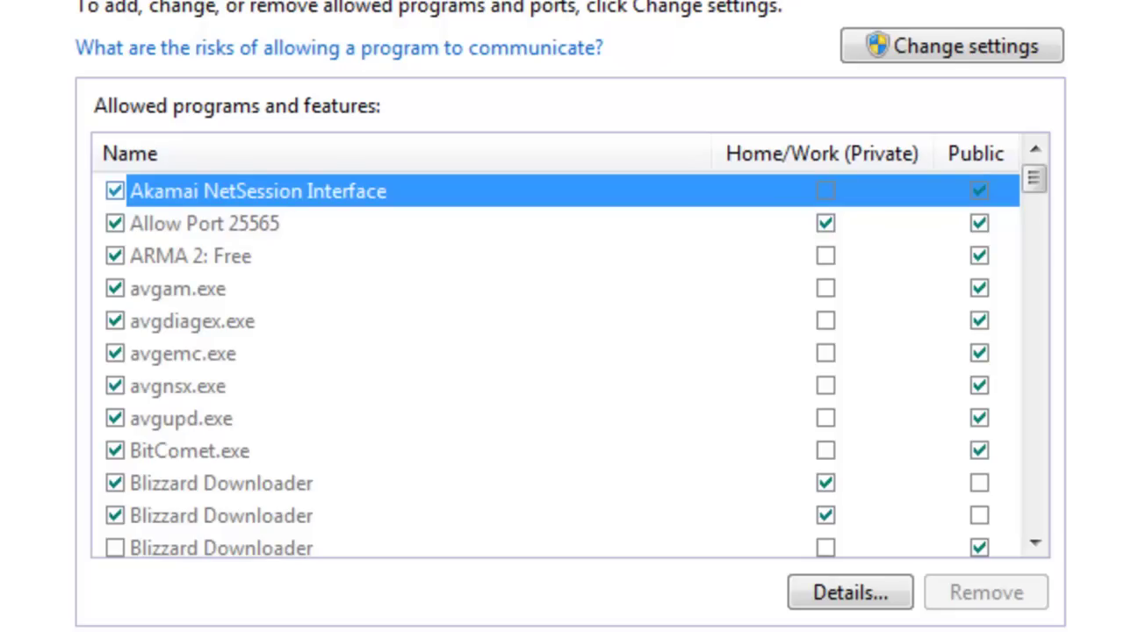
left_click_drag(1033, 178, 1033, 356)
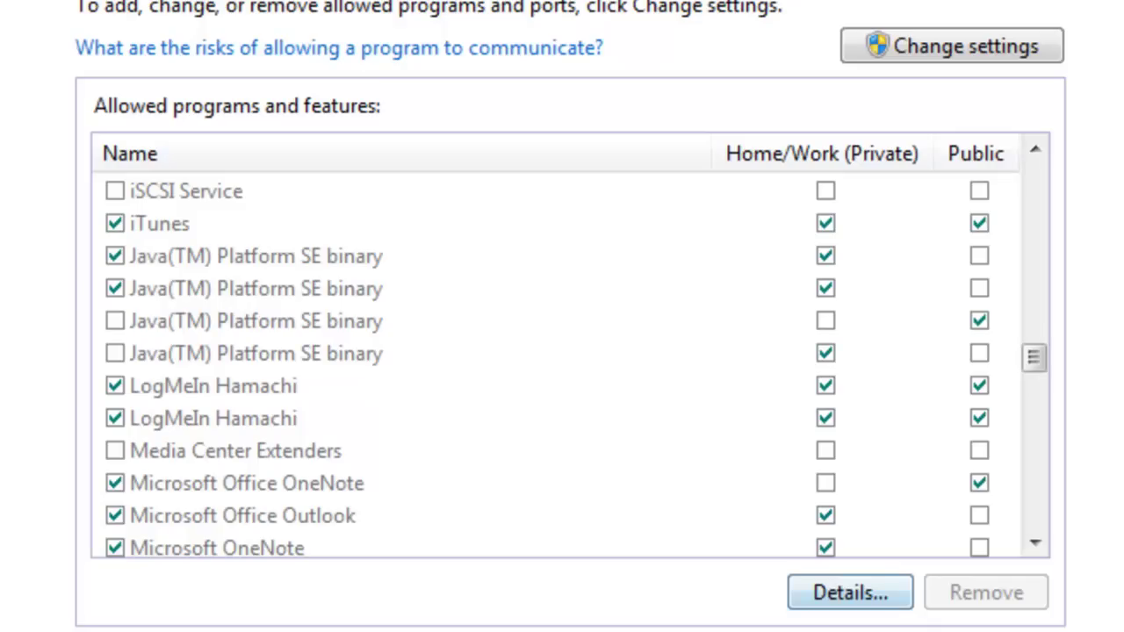
Step: Choose LogMeIn Hamachi as another program to allow through the firewall, but cancel without adding it
left_click(159, 223)
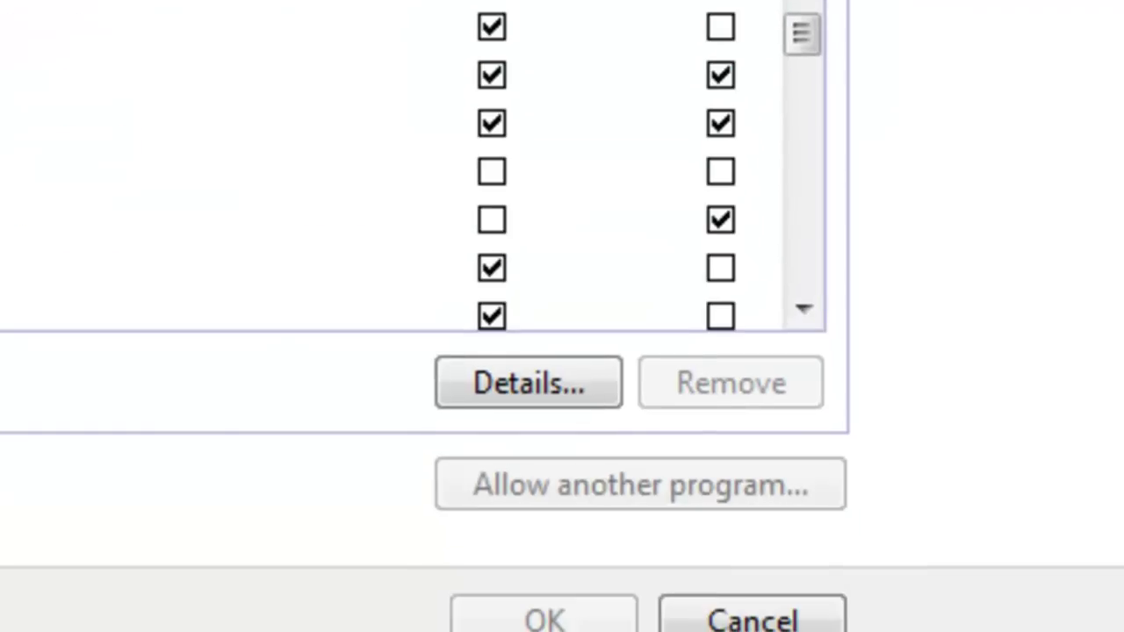
left_click(640, 483)
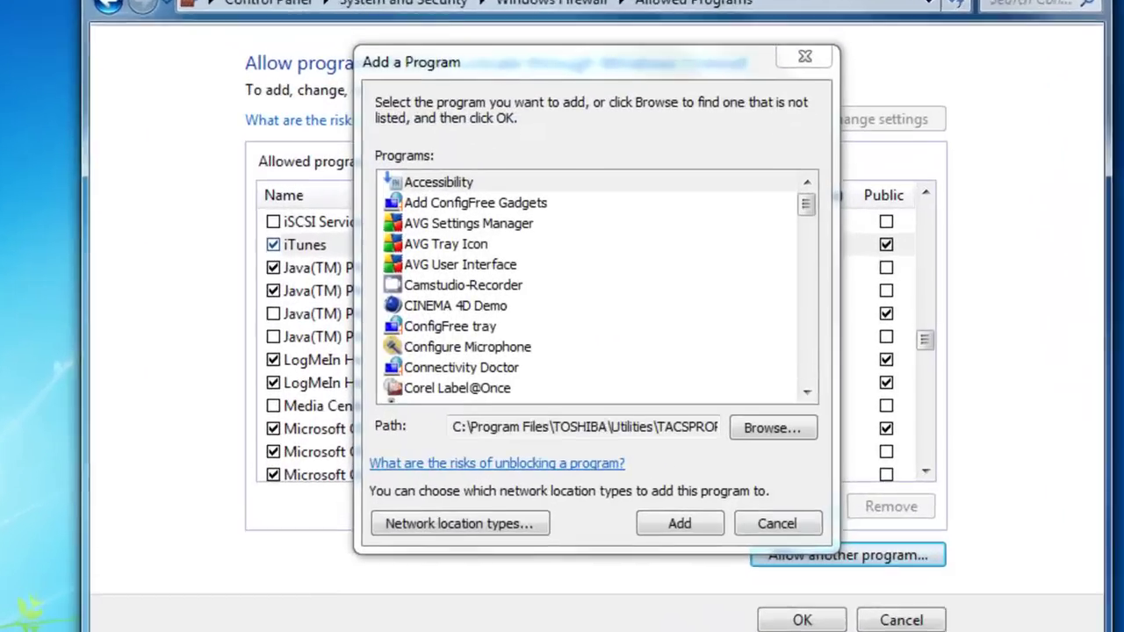
scroll(553, 290, "down", 6)
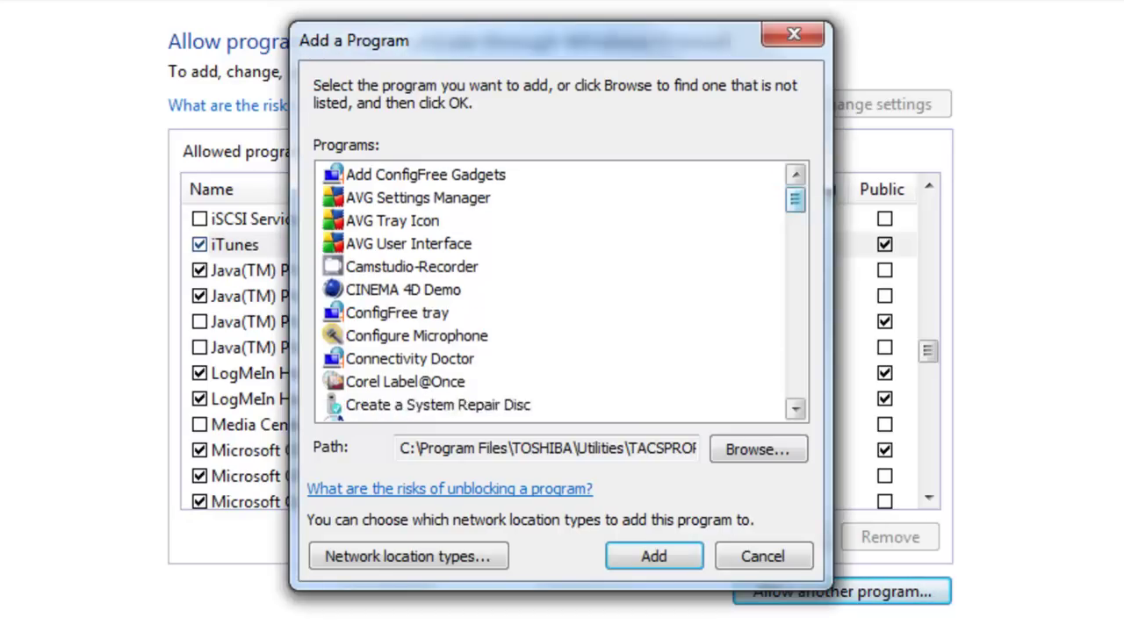
left_click_drag(794, 244, 794, 247)
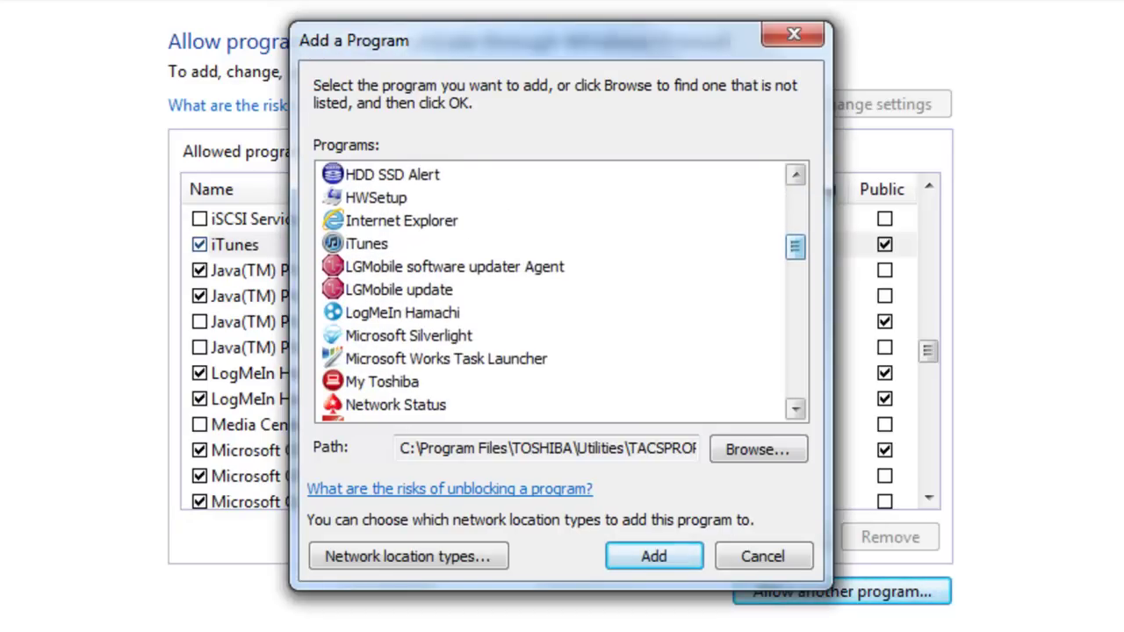
left_click(402, 312)
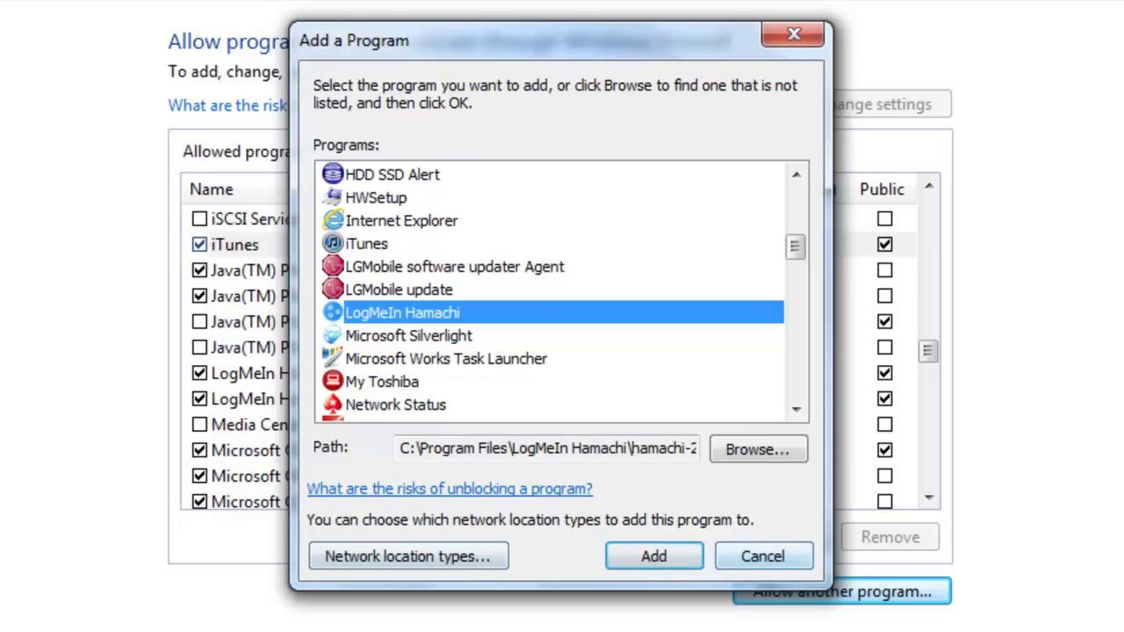
left_click(762, 556)
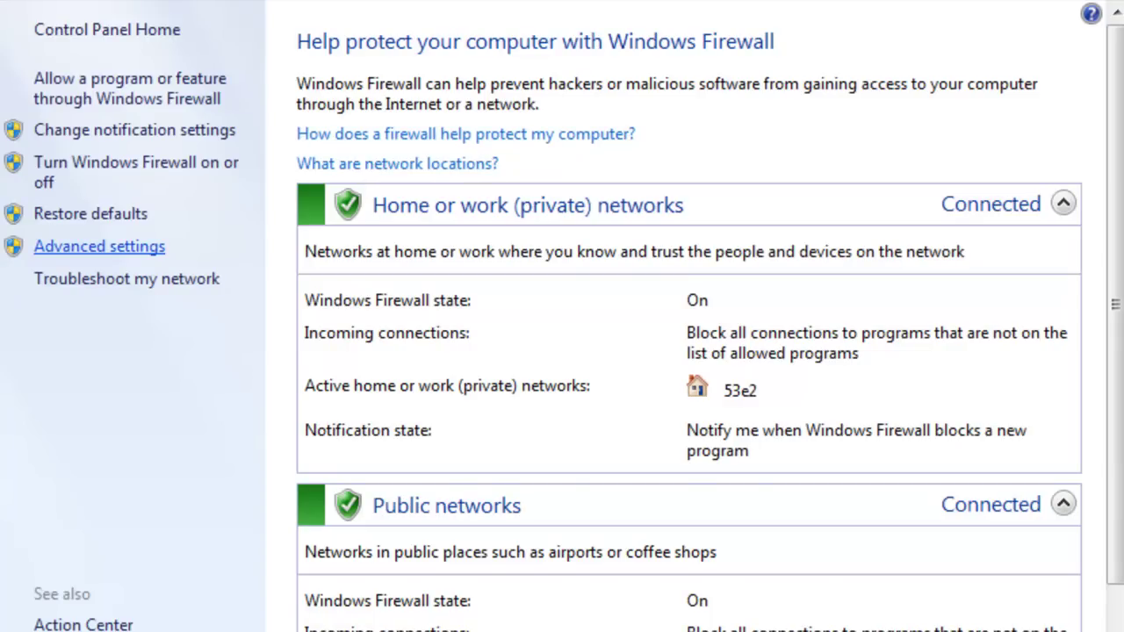
Step: Start a new inbound port rule in the advanced firewall settings for the specific local TCP port 25565
left_click(99, 247)
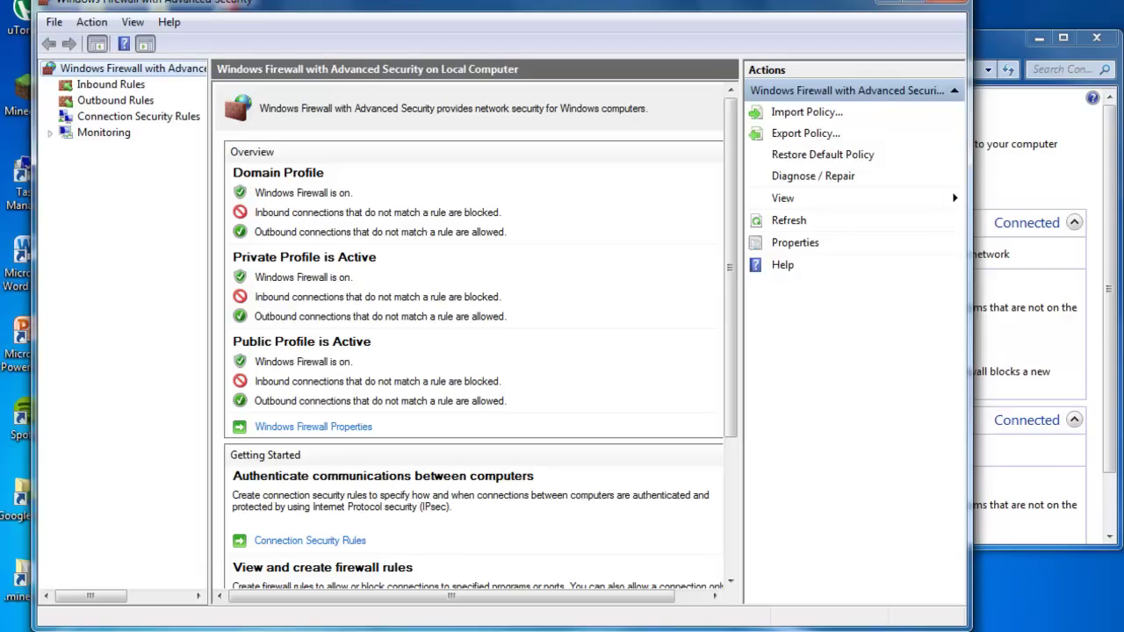
left_click(110, 84)
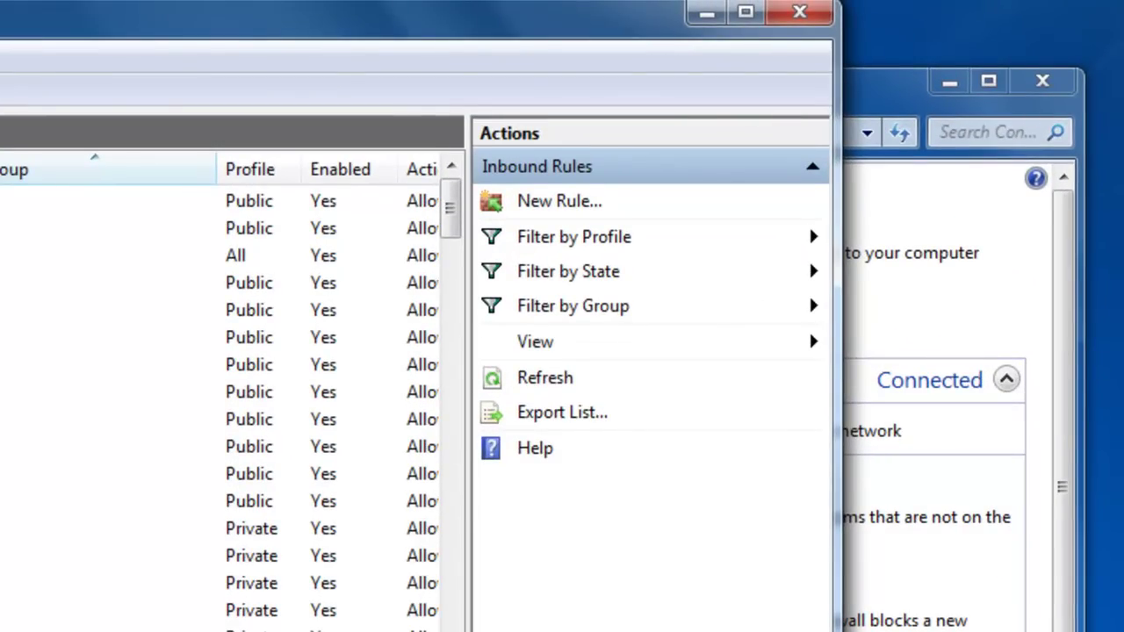
left_click(558, 201)
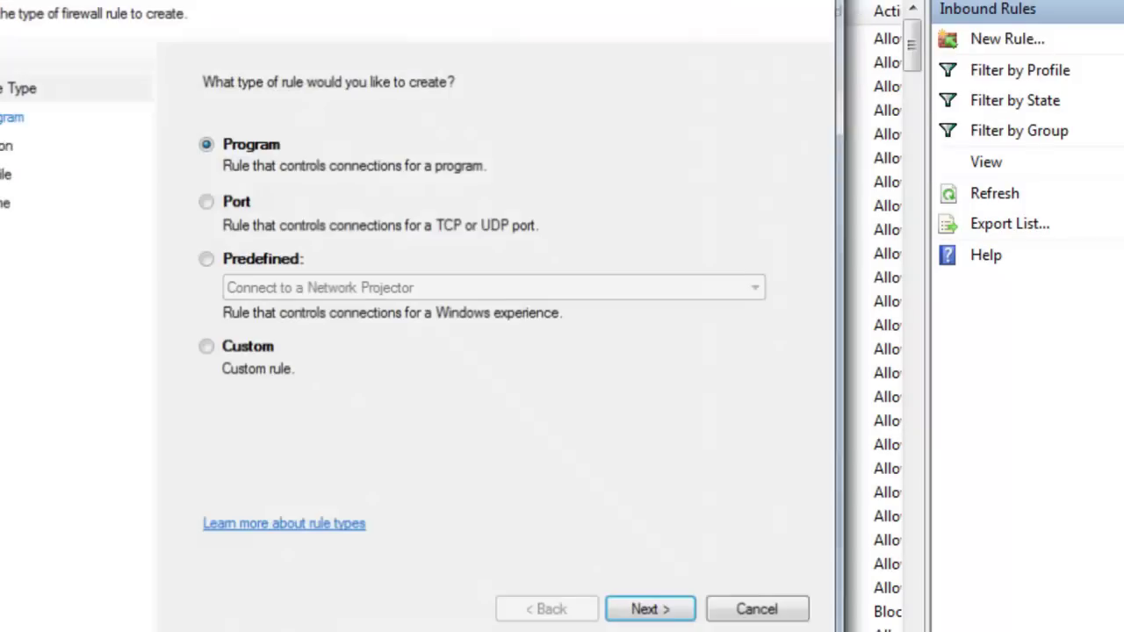
left_click(205, 201)
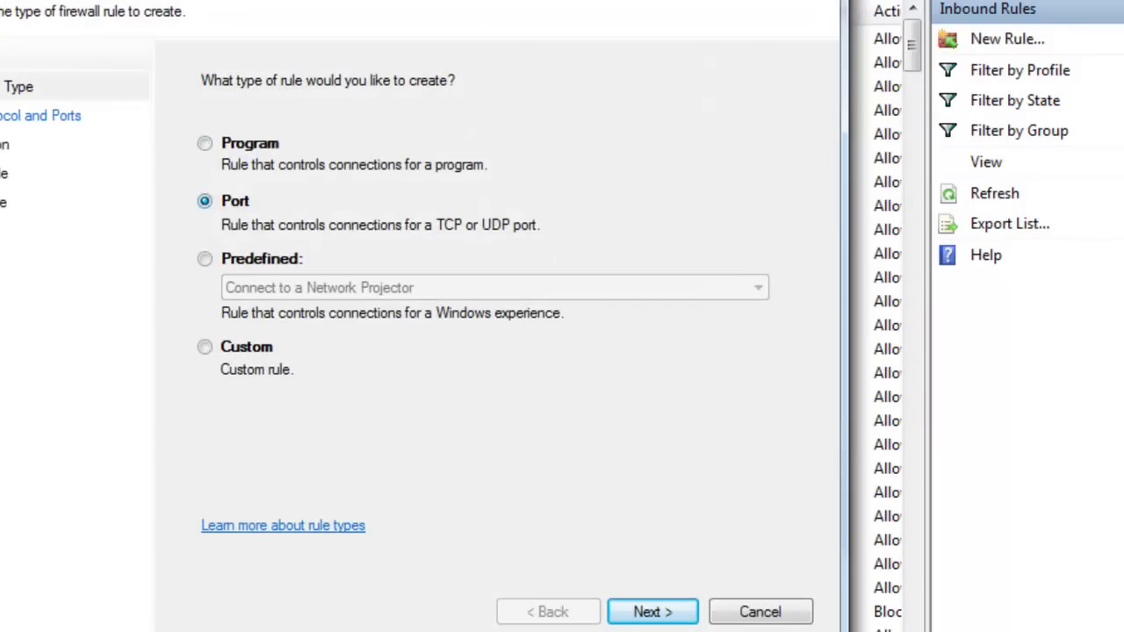
key("Return")
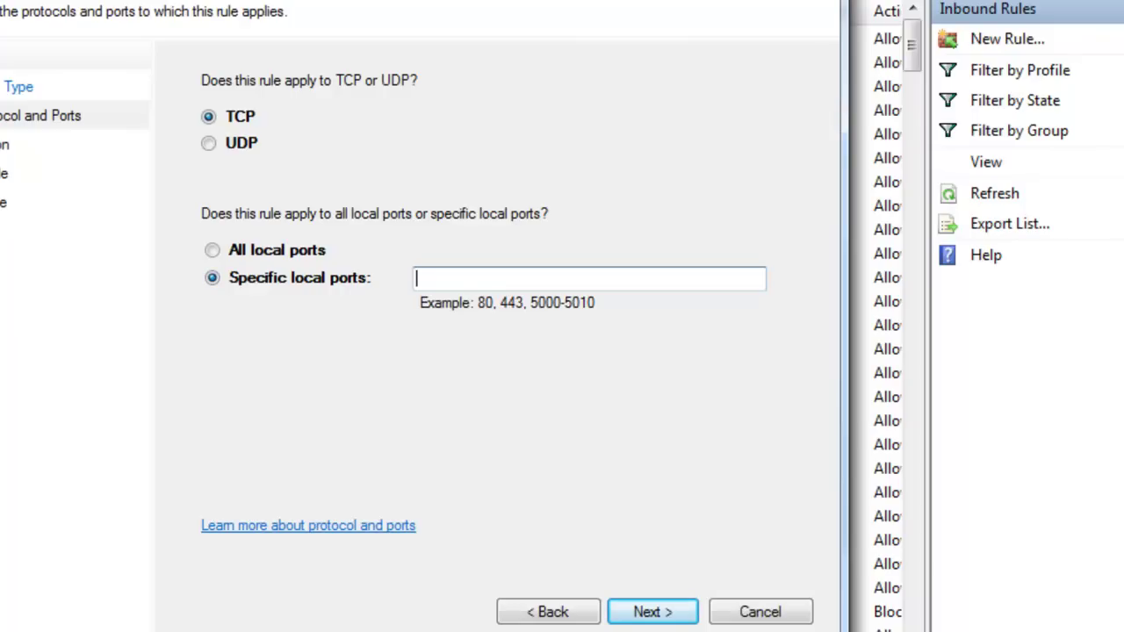
type("25565")
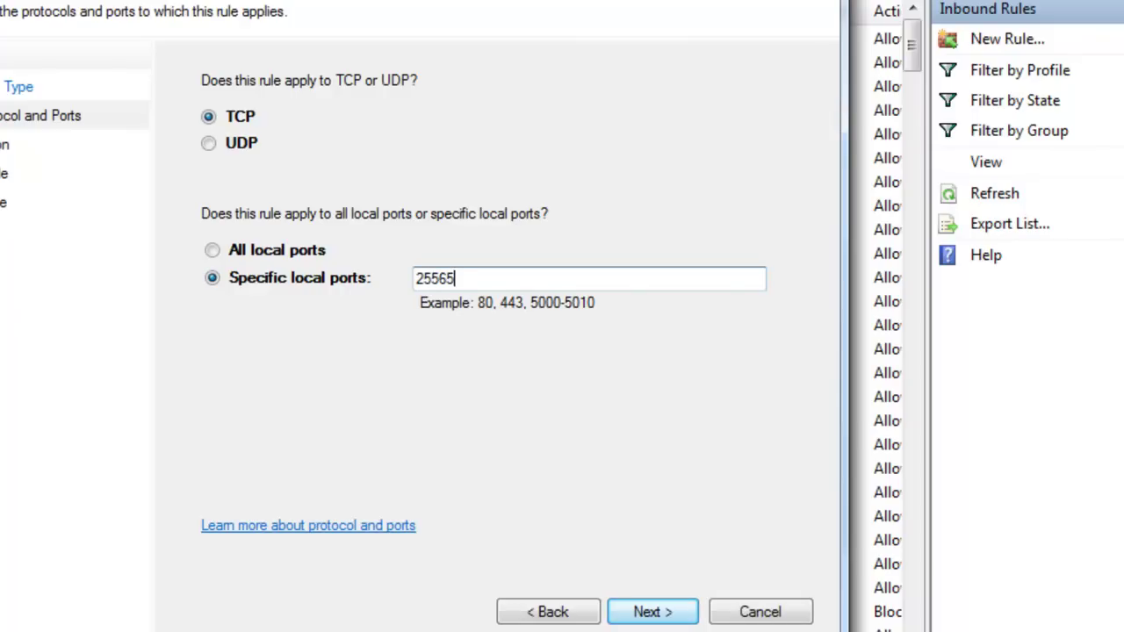
key("Return")
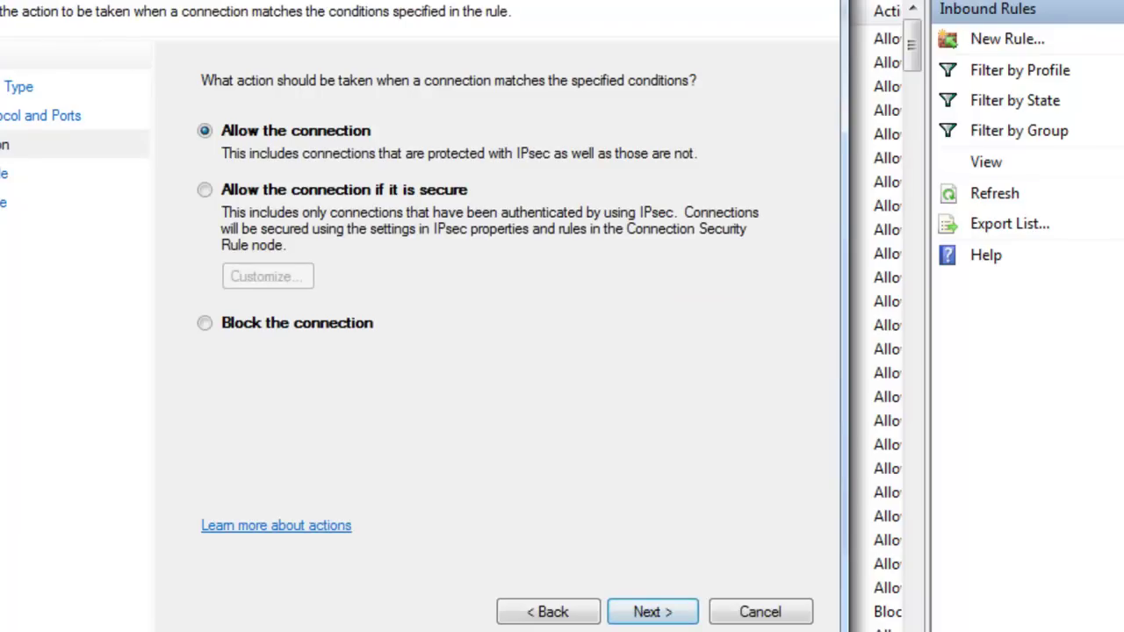
Step: Set the rule to allow the connection and apply it to the Domain, Private and Public profiles
key("Return")
key("space")
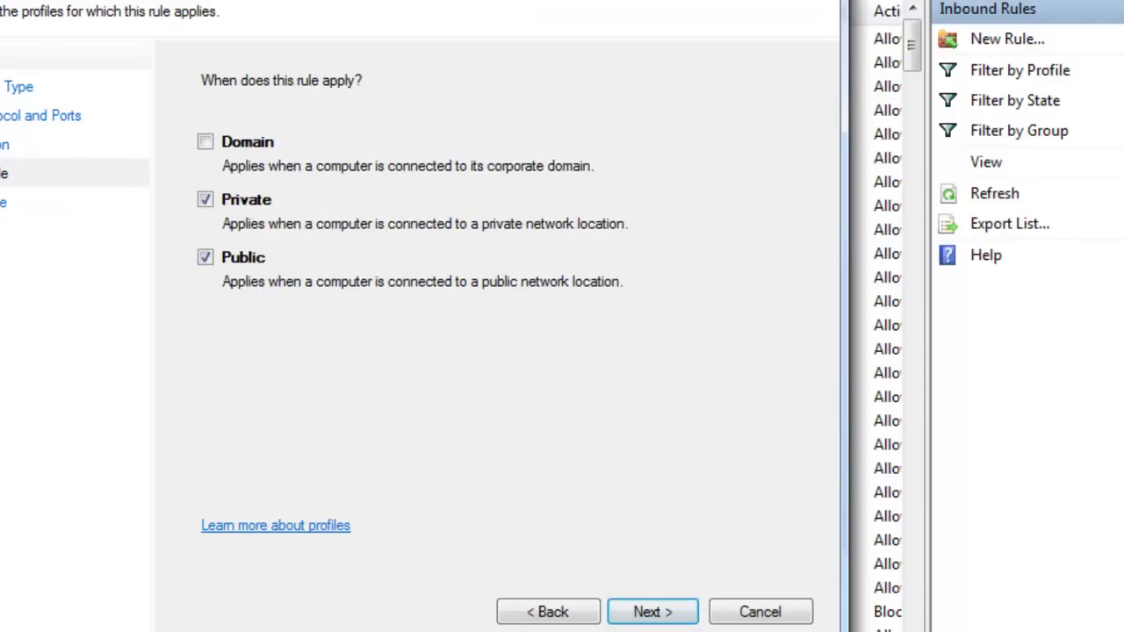
key("Return")
key("Return")
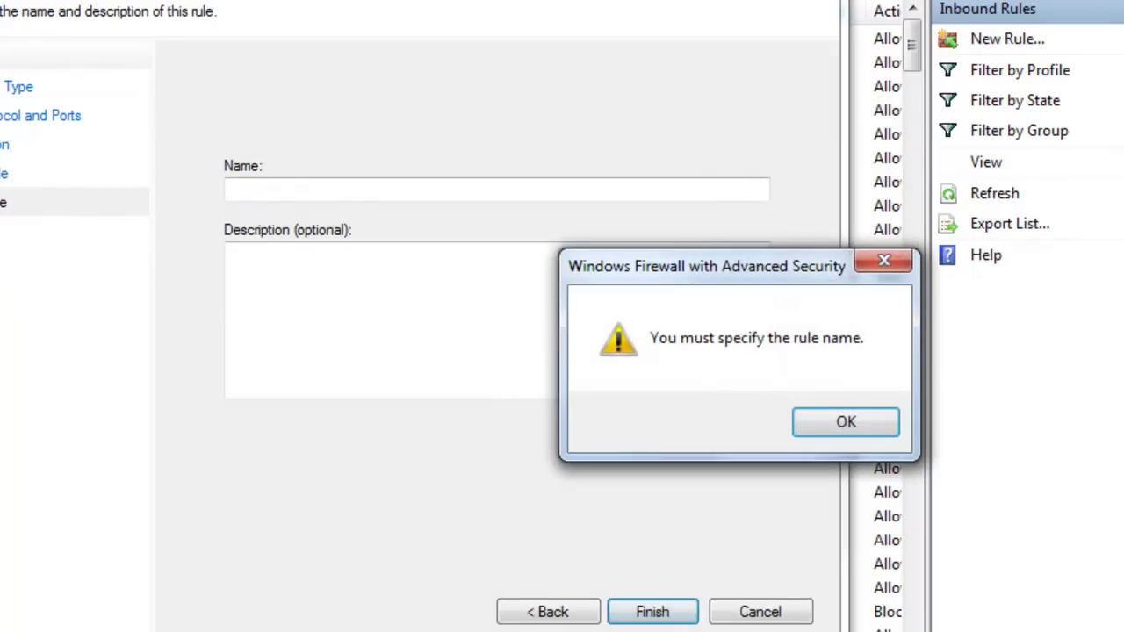
key("Return")
key("alt+b")
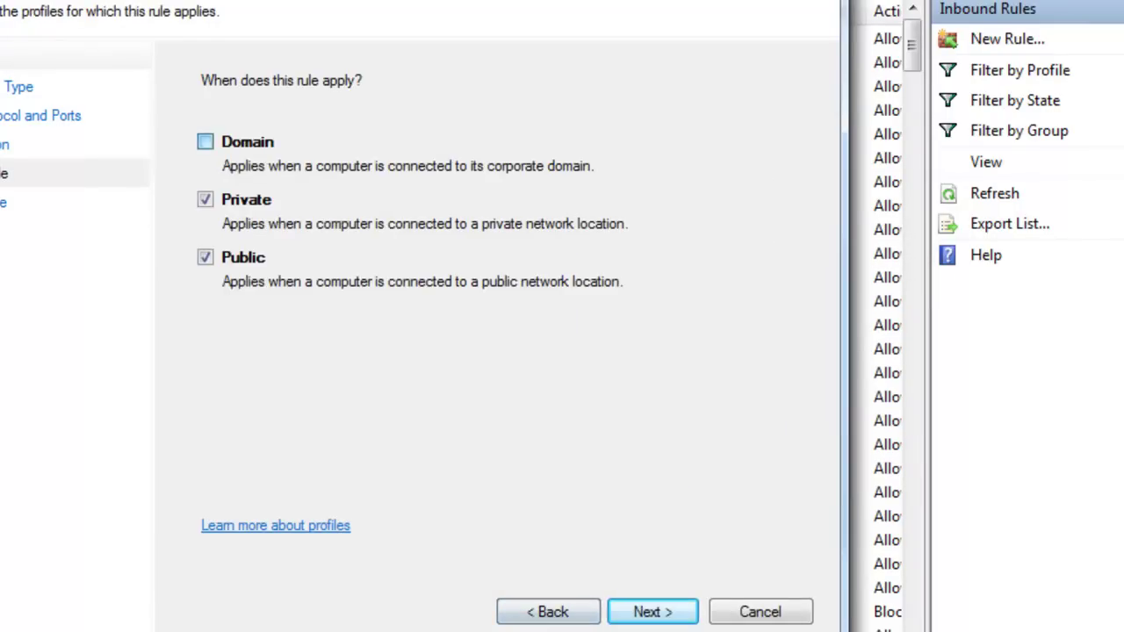
key("space")
key("Return")
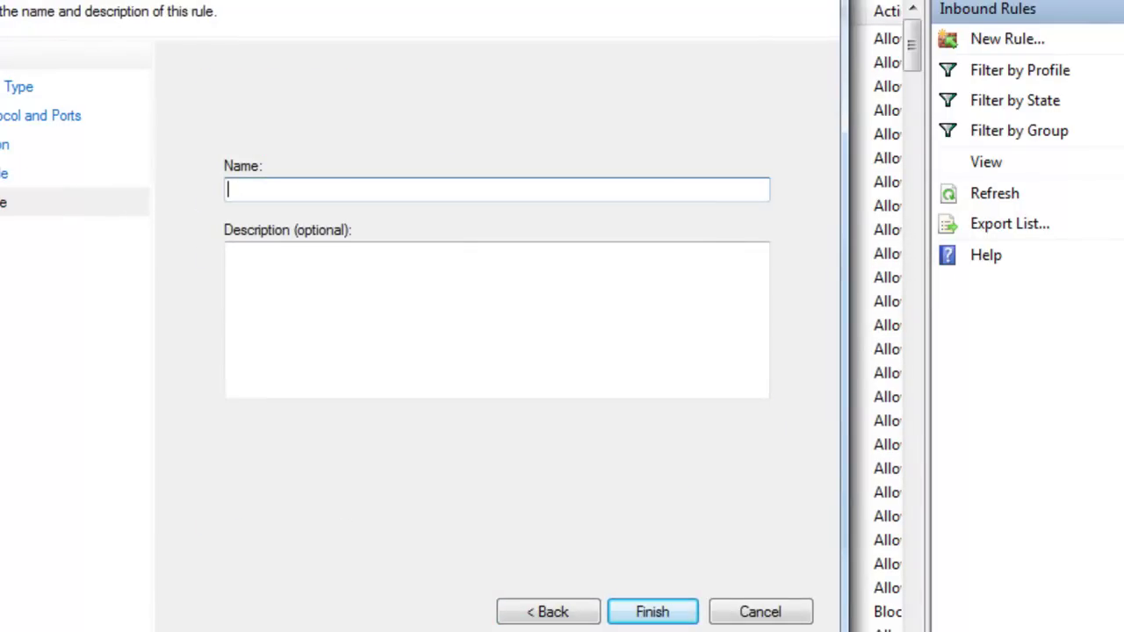
Step: Name the new inbound rule "Allow Port 25565"
type("Aloow")
key("BackSpace")
key("BackSpace")
key("BackSpace")
key("BackSpace")
type("low Port 2")
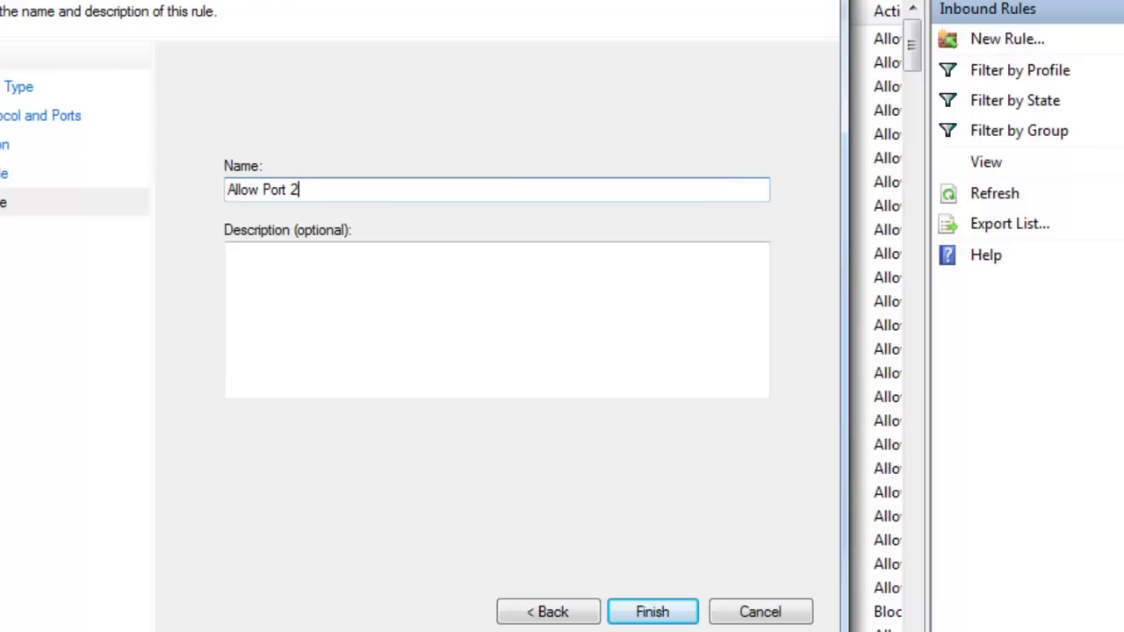
type("5565")
Step: Enter "for Minecraft Server" as the rule's description and finish the wizard
left_click(229, 253)
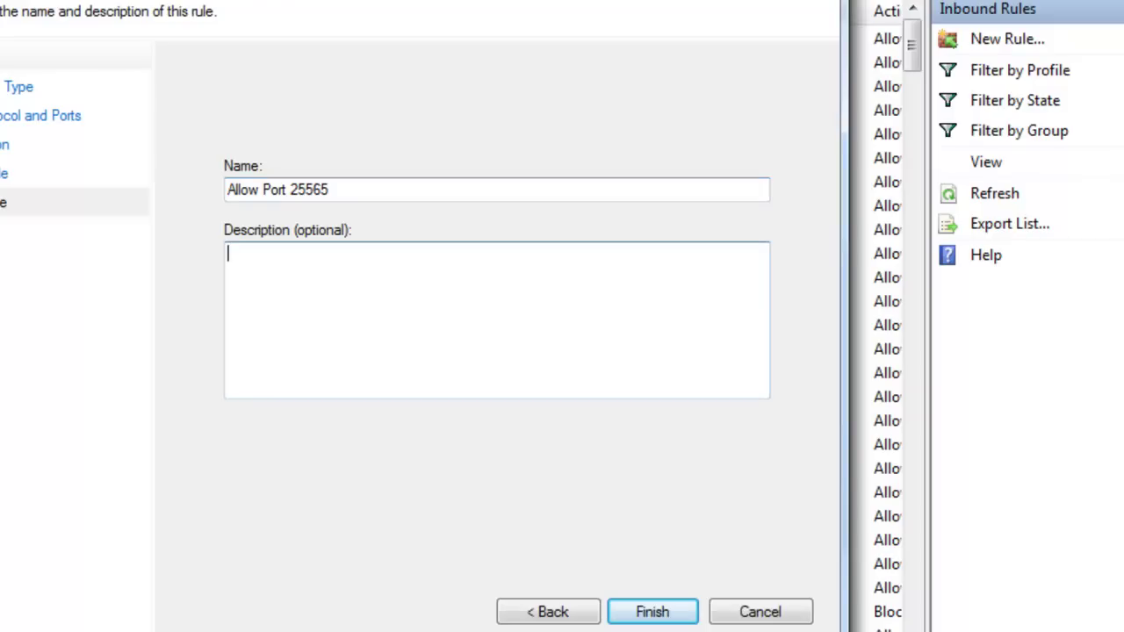
type("for min")
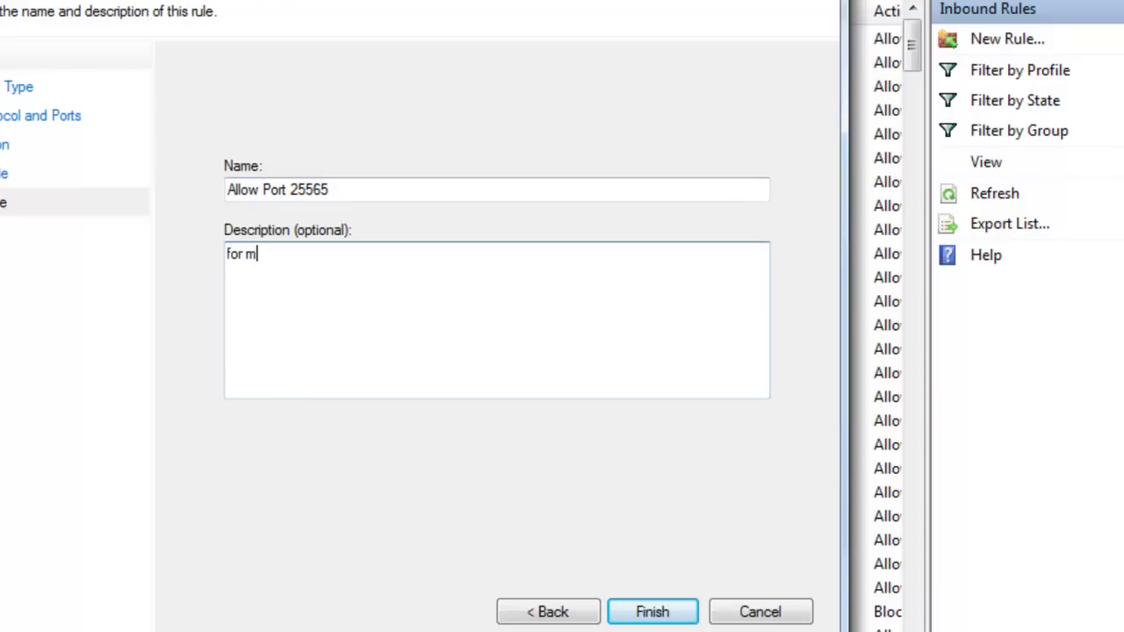
key("BackSpace")
key("BackSpace")
key("BackSpace")
key("BackSpace")
type("Minecraft Sder")
key("BackSpace")
key("BackSpace")
key("BackSpace")
type("erver")
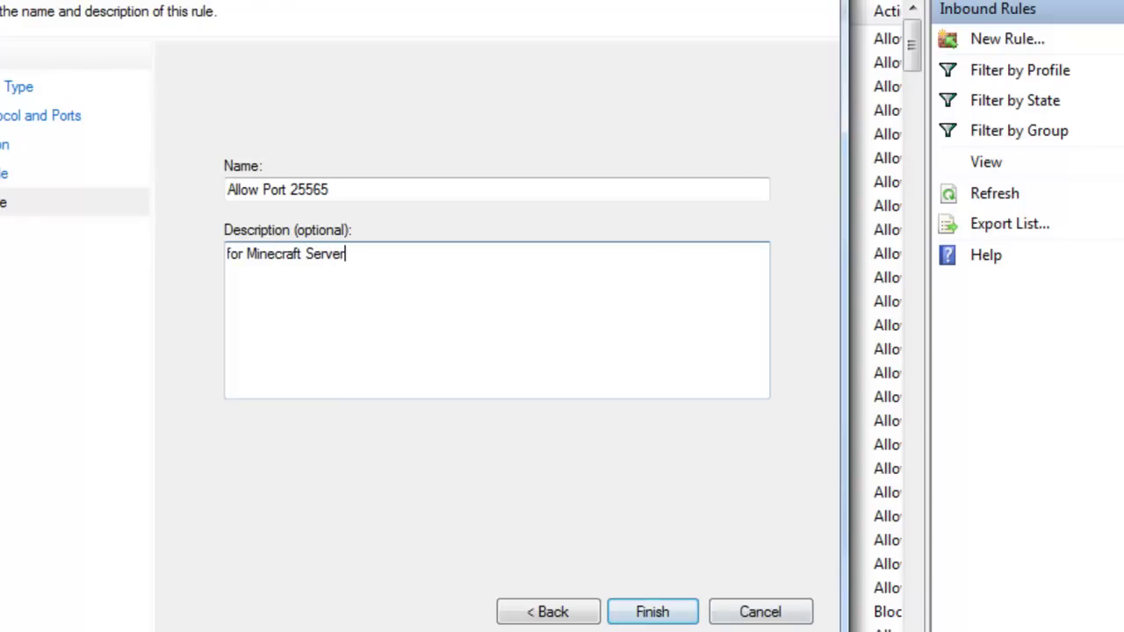
key("Return")
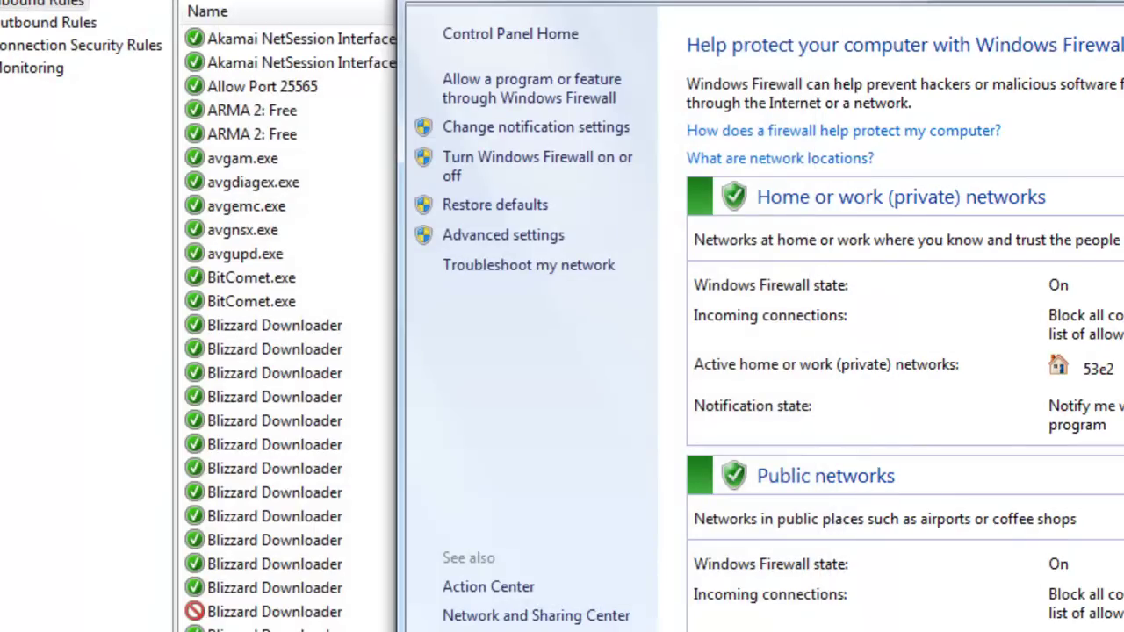
Step: Locate the Allow Port 25565 rule among the inbound rules and return to the advanced firewall overview
left_click(262, 86)
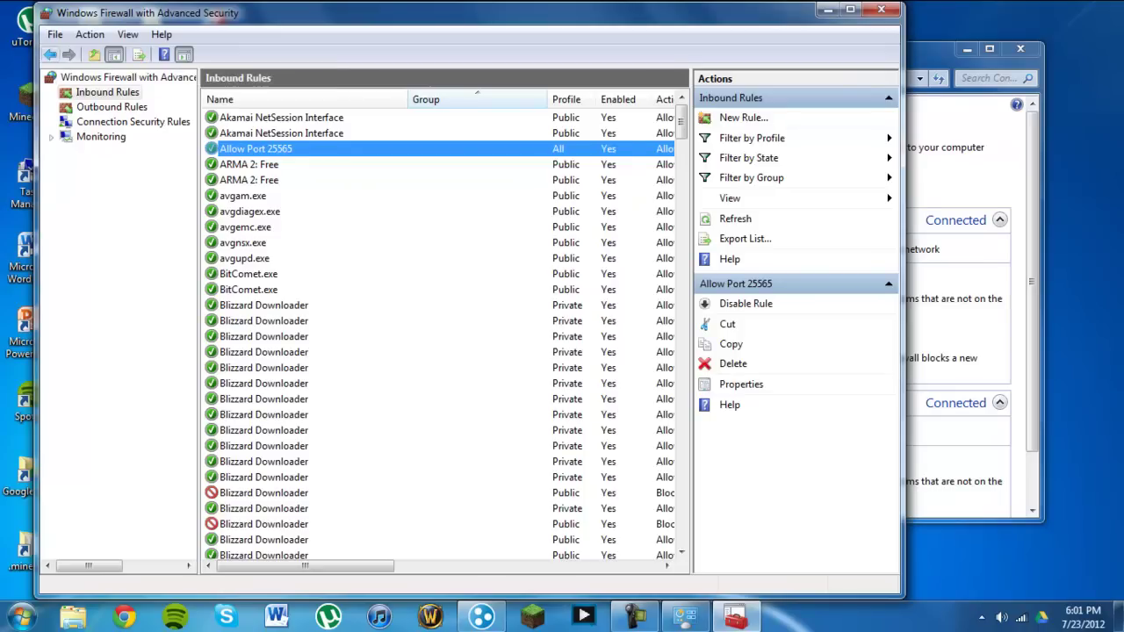
left_click(50, 54)
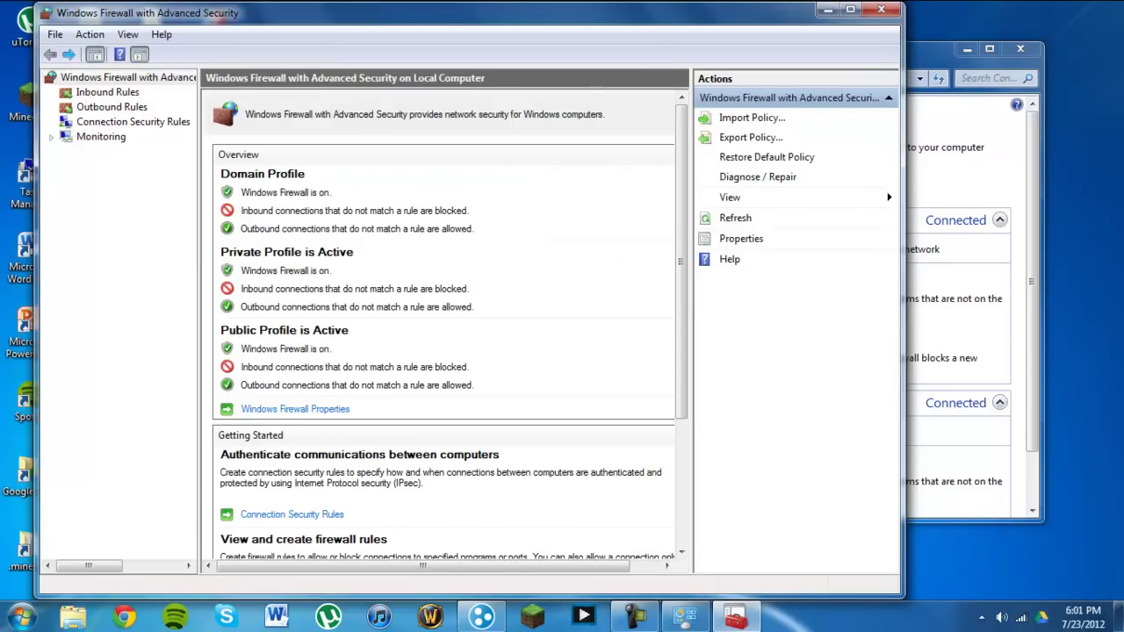
key("alt+Tab")
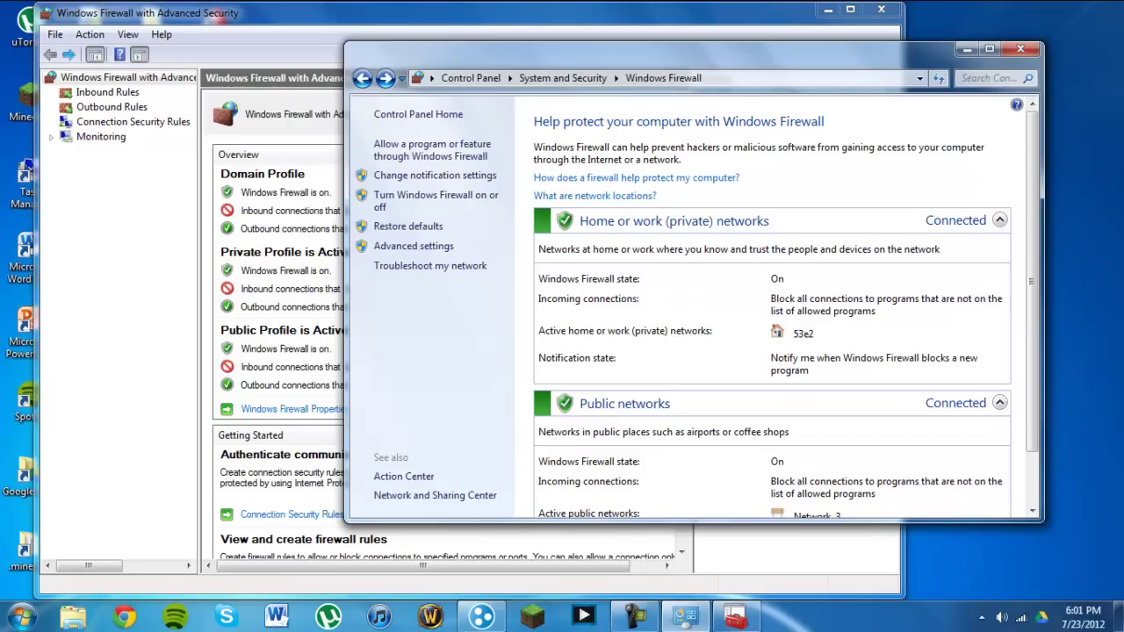
scroll(785, 307, "down", 2)
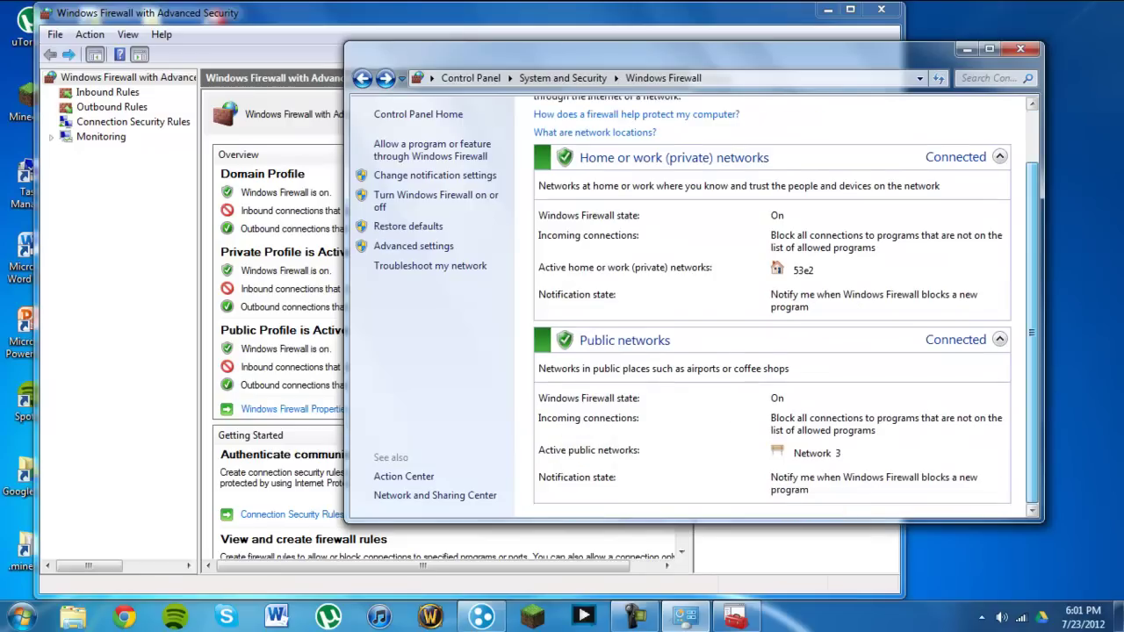
scroll(786, 307, "up", 2)
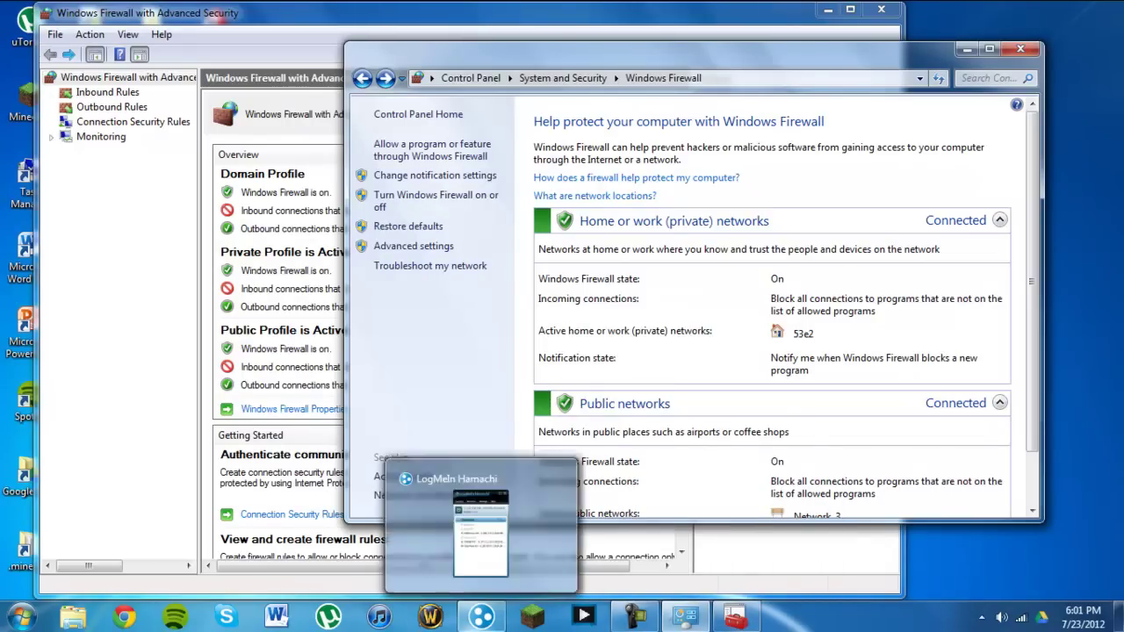
left_click(481, 616)
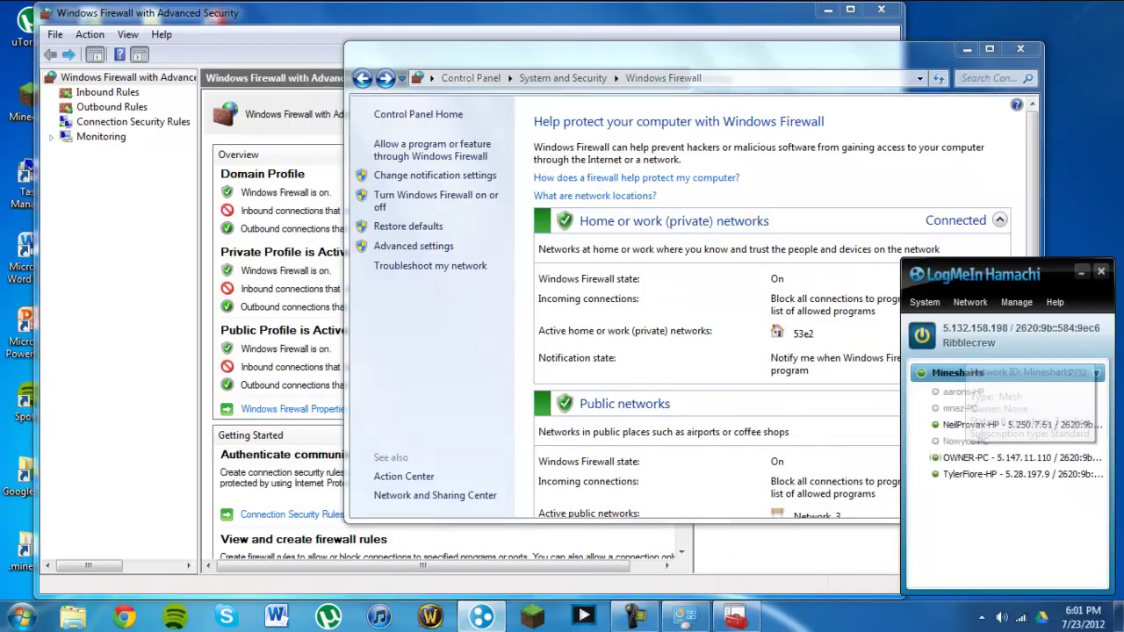
left_click(691, 54)
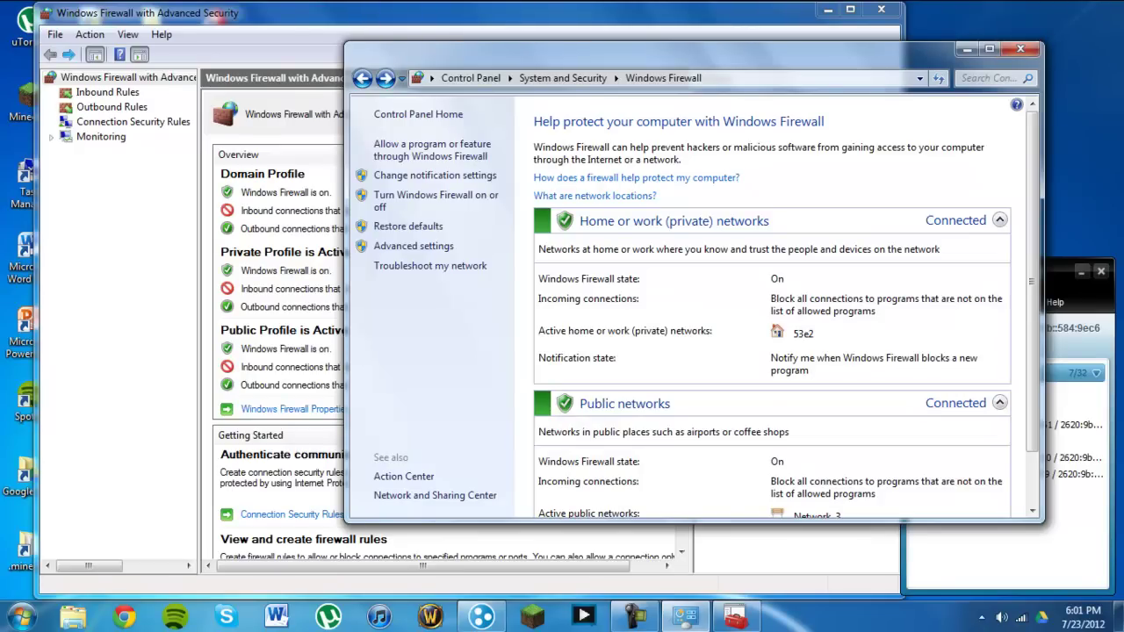
key("alt+Tab")
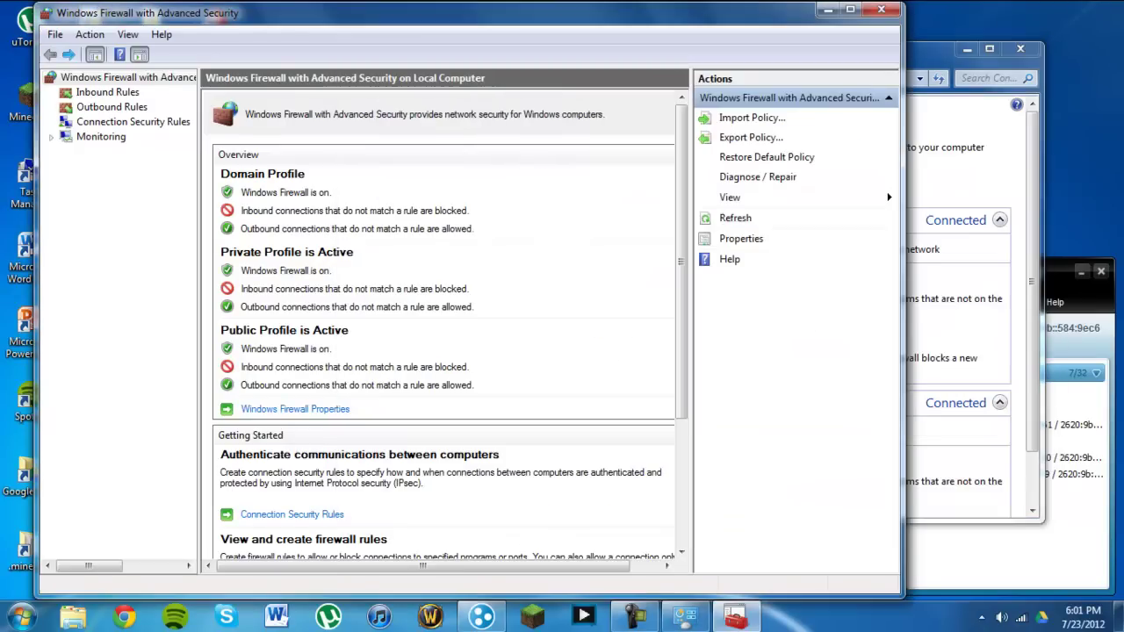
key("alt+Tab")
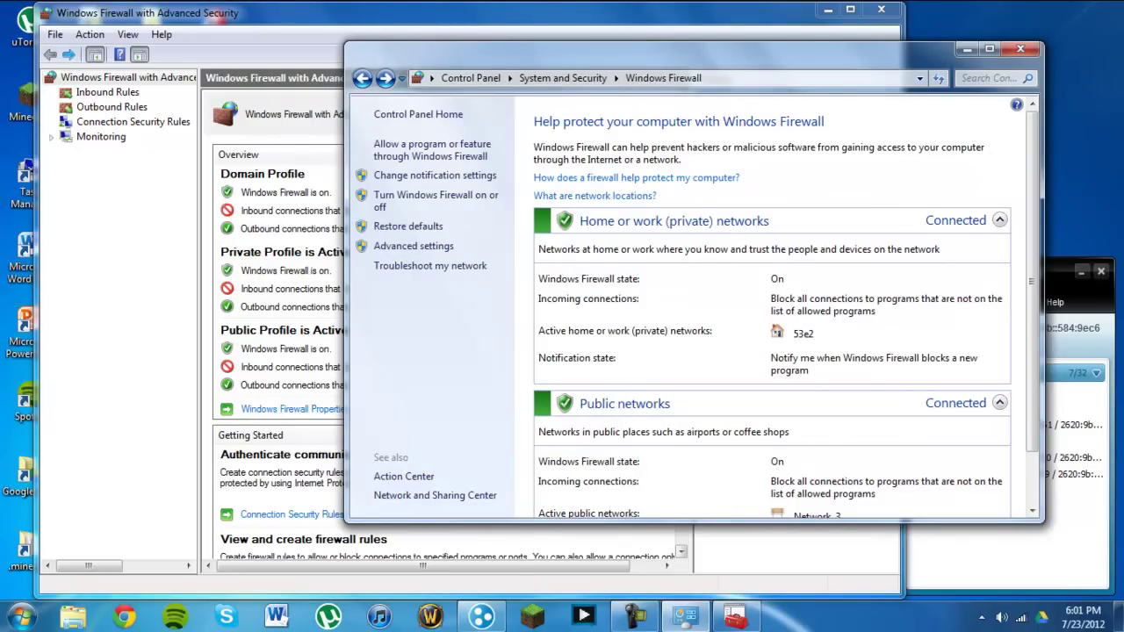
mouse_move(634, 614)
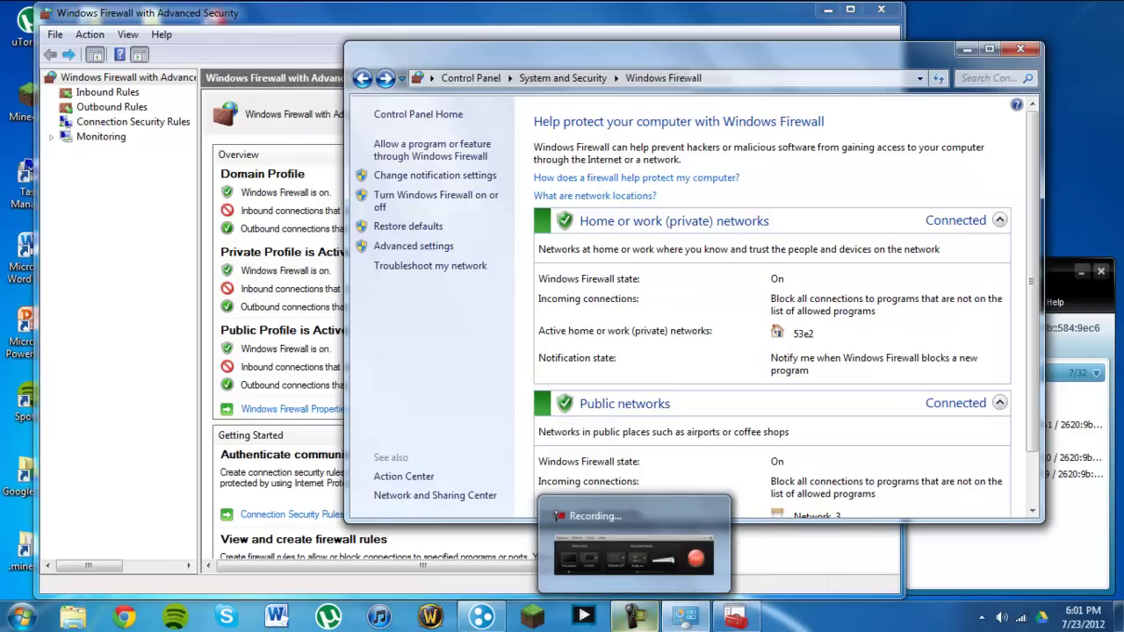
left_click(634, 614)
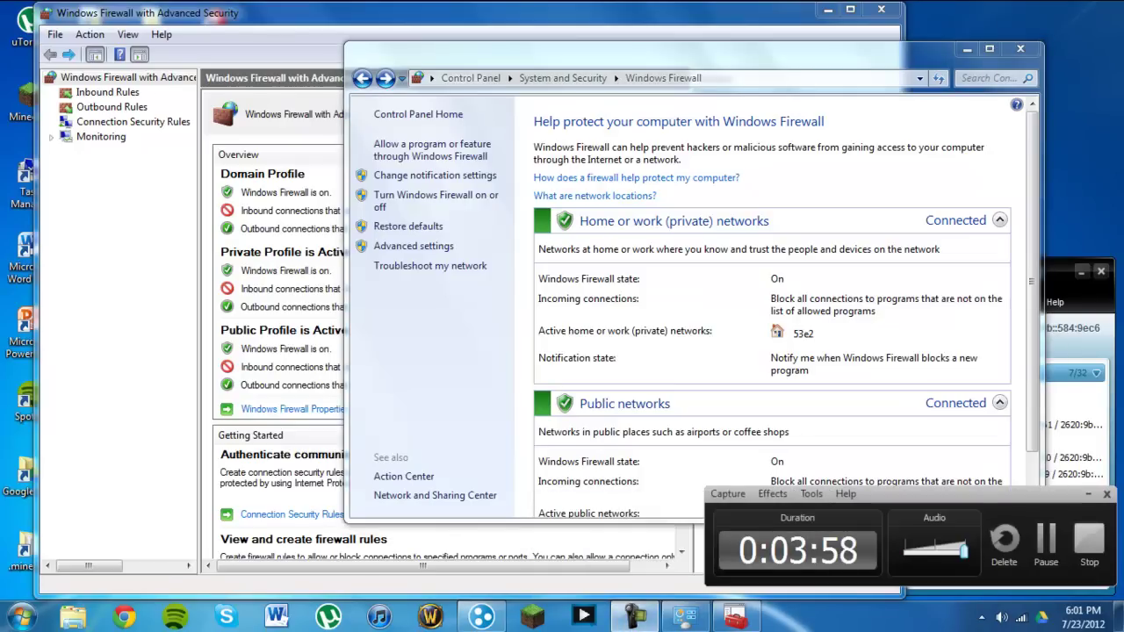